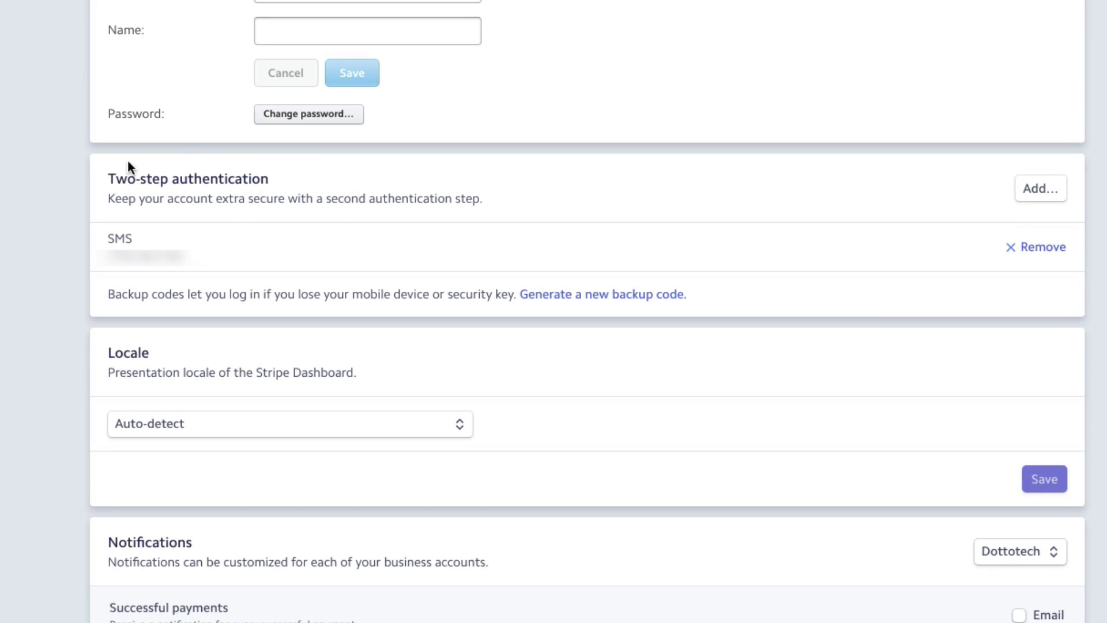
- Start pairing an authenticator app with Stripe so the setup QR code appears
{"action": "left_click", "coordinate": [1044, 192]}
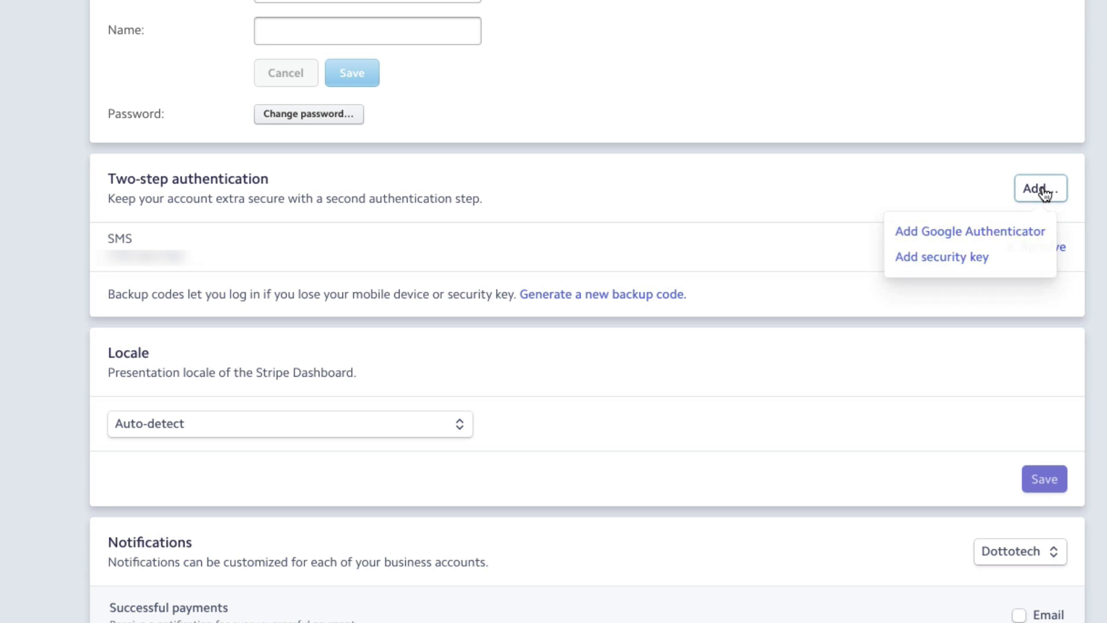
{"action": "left_click", "coordinate": [994, 230]}
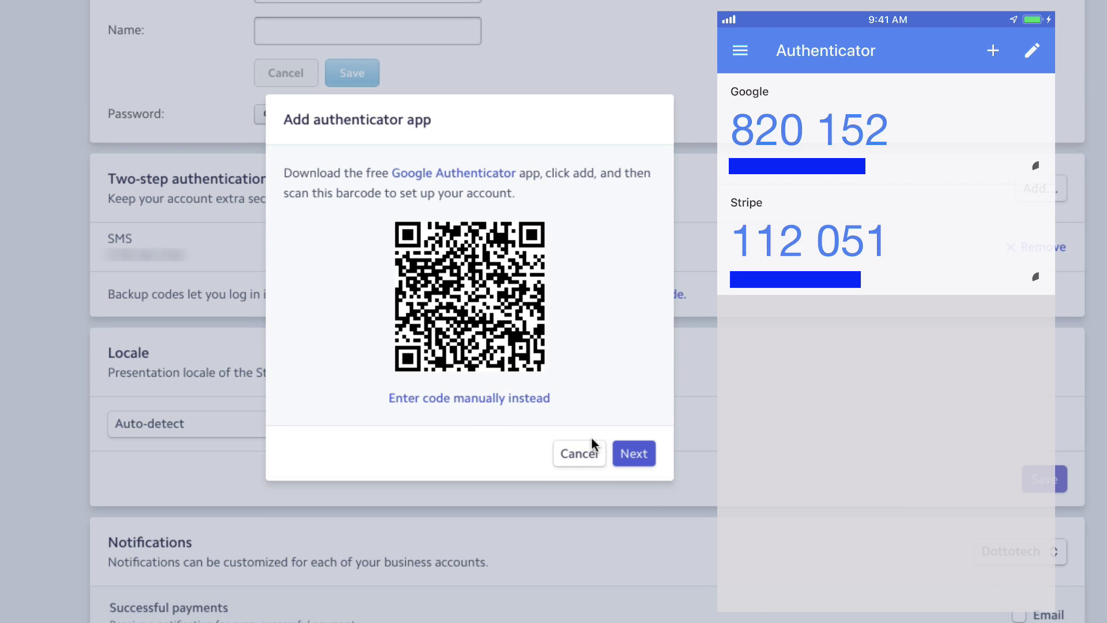
- Submit the 6-digit Stripe code from Authenticator to finish verification
{"action": "left_click", "coordinate": [634, 453]}
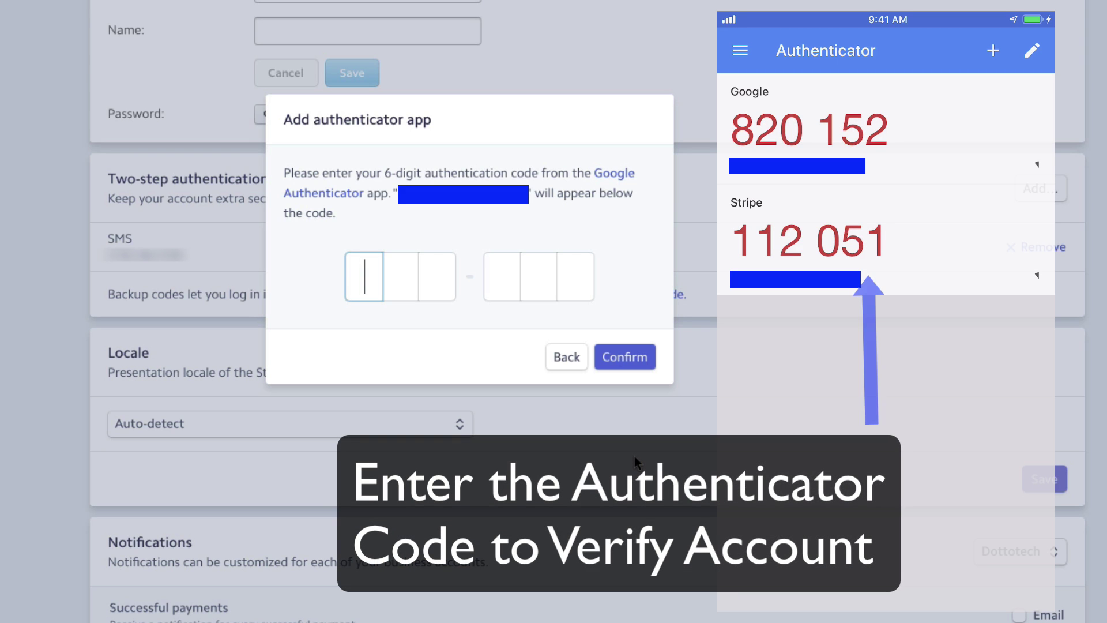
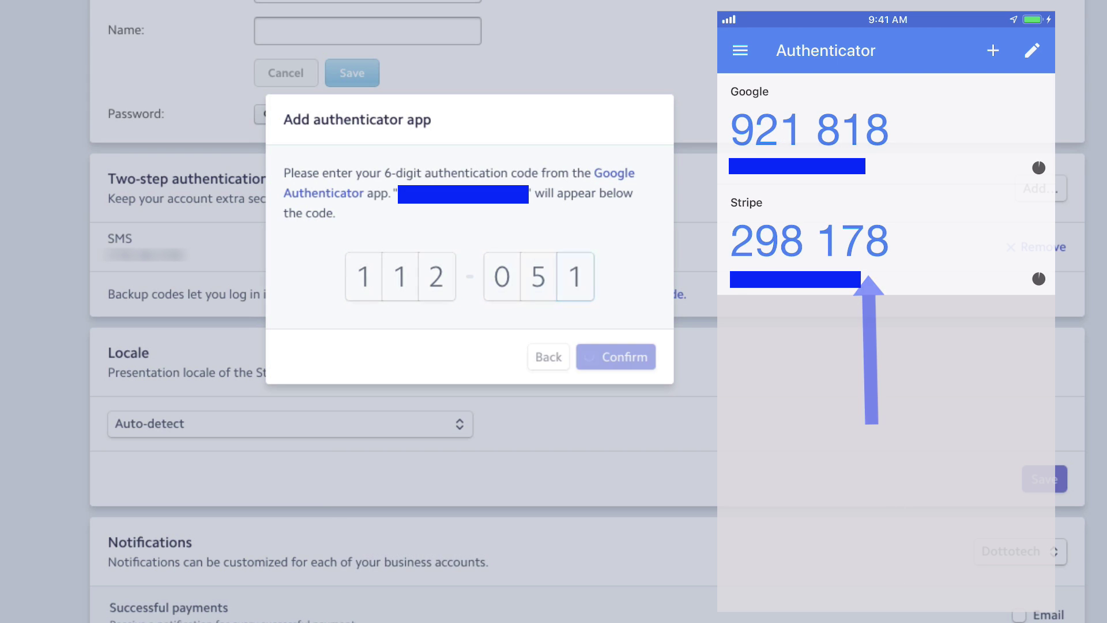
{"action": "key", "text": "Return"}
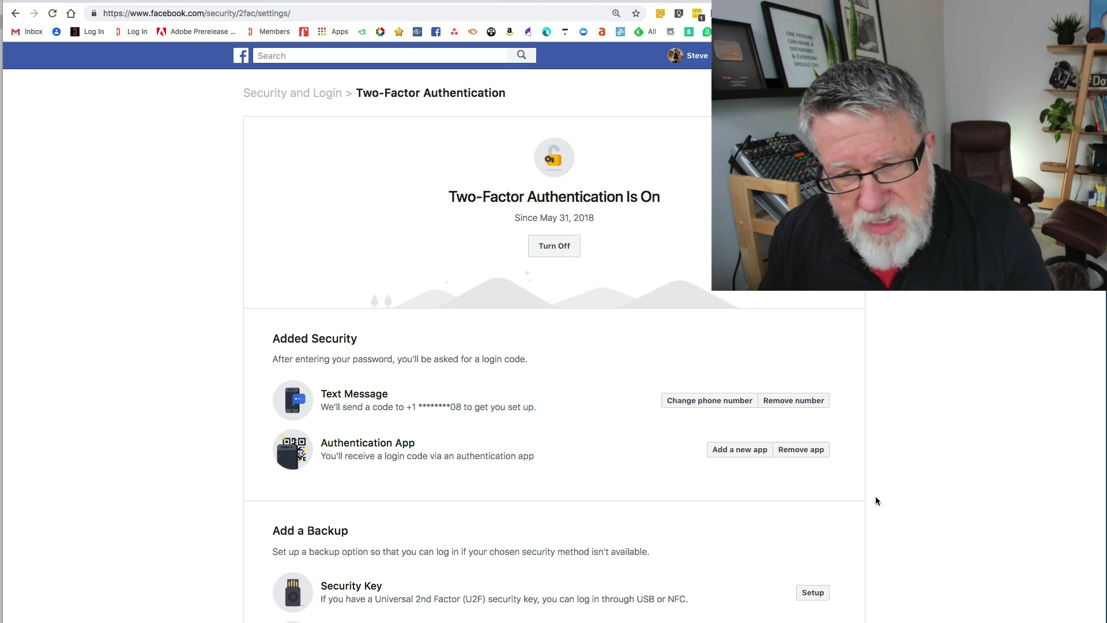
- Add an authentication app to Facebook and submit the Authenticator's Facebook code
{"action": "left_click", "coordinate": [739, 449]}
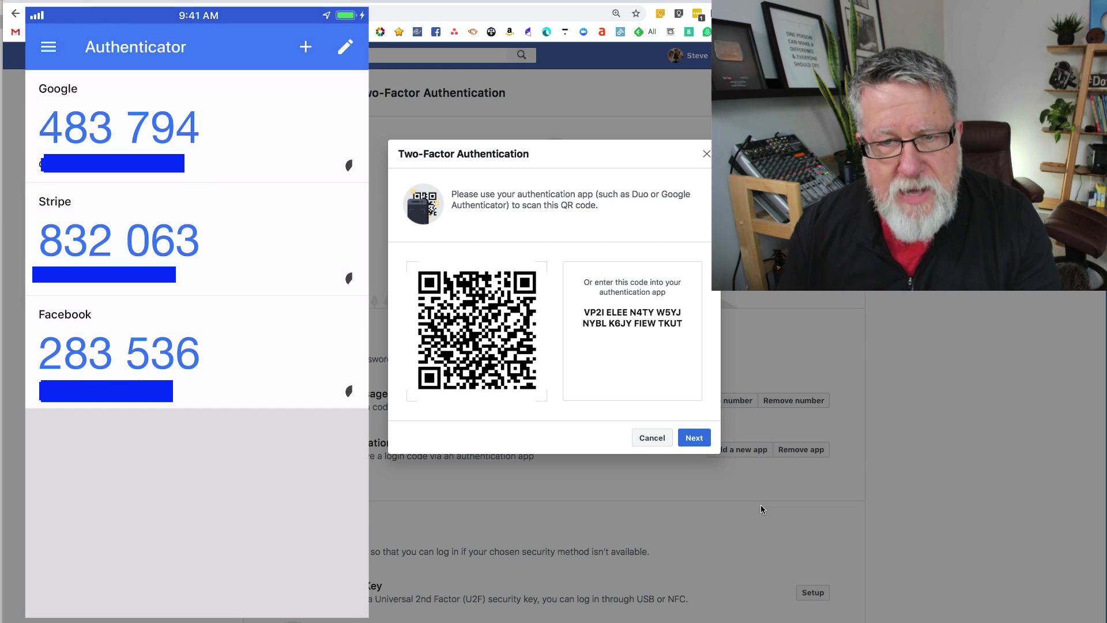
{"action": "left_click", "coordinate": [692, 438]}
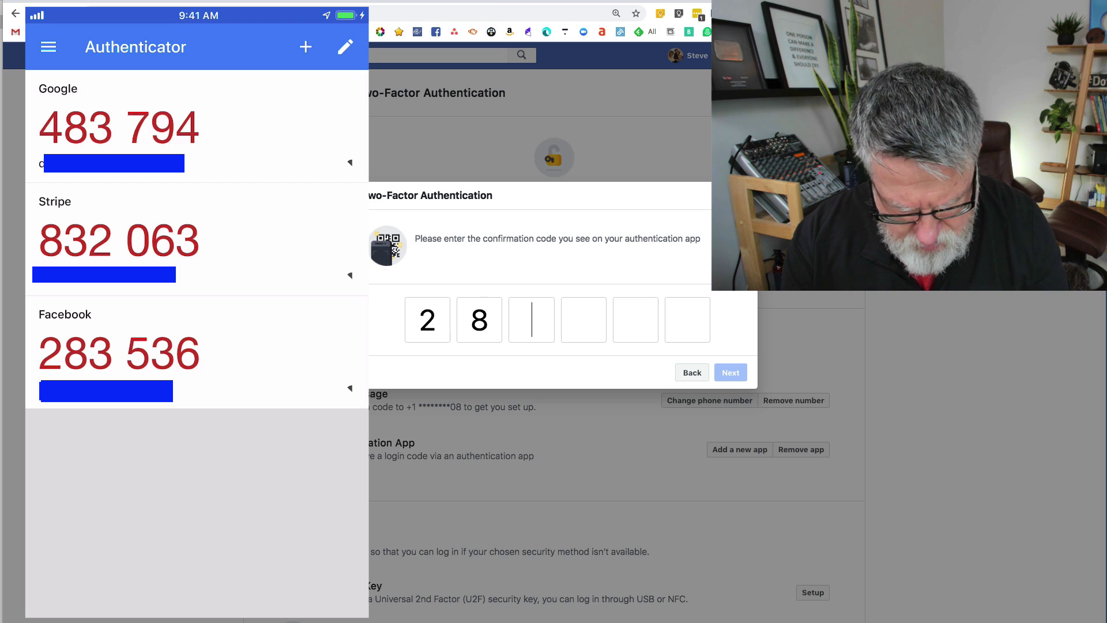
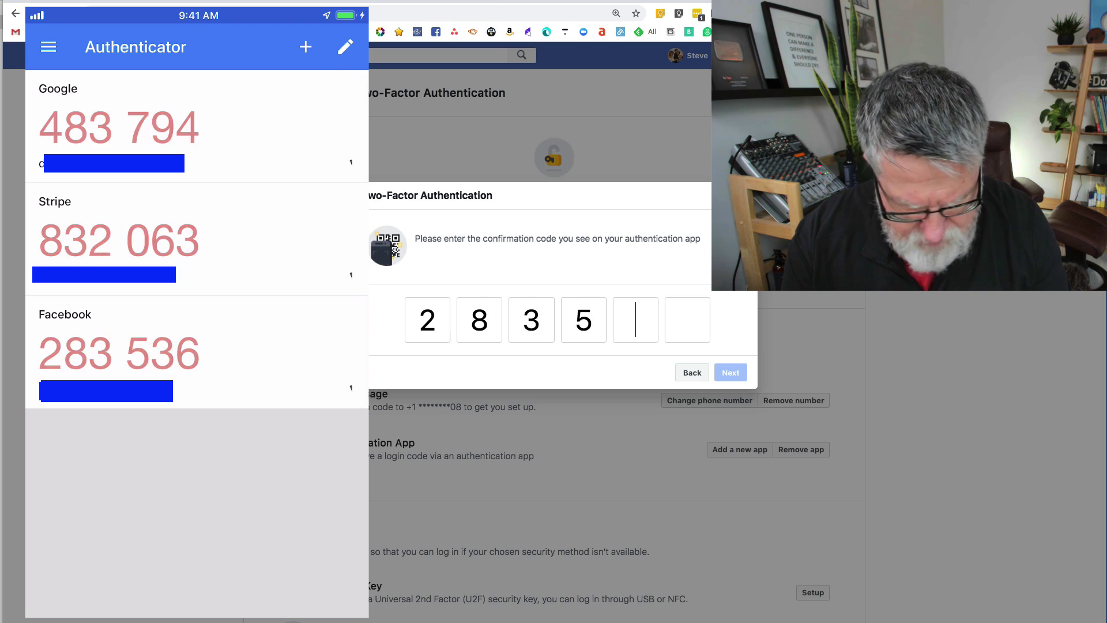
{"action": "key", "text": "Return"}
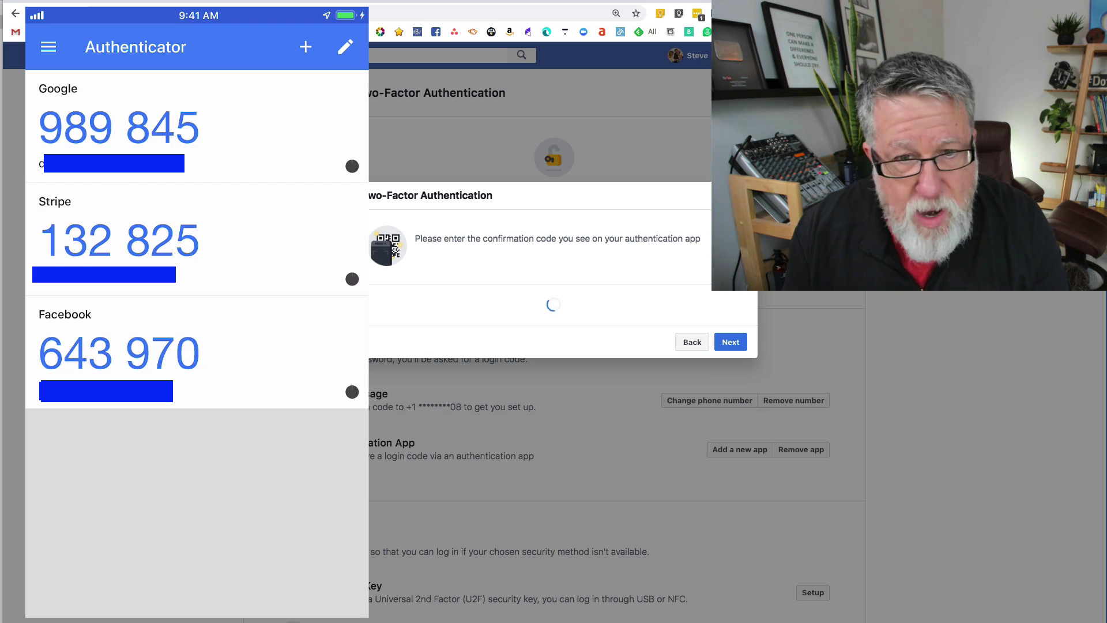